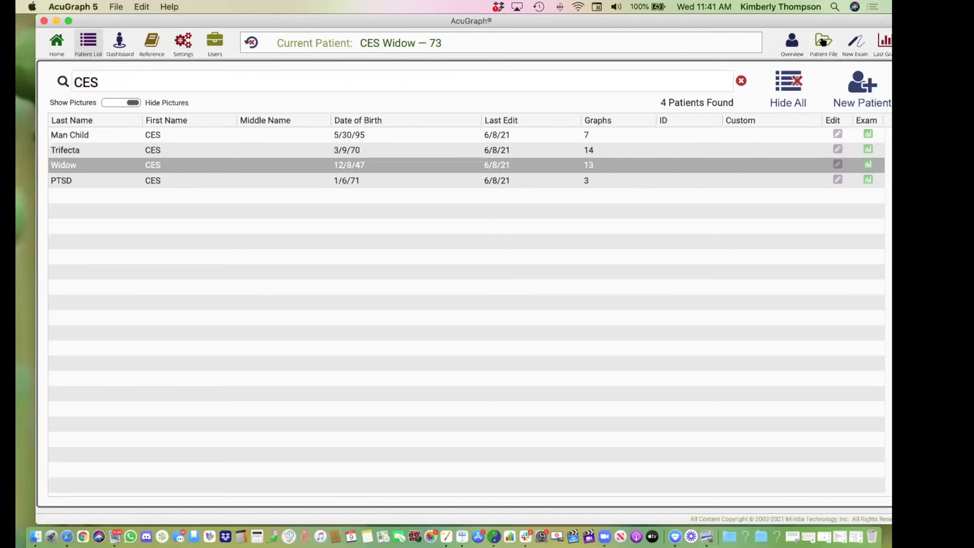
Review the June 8, 2021 note in the CES Widow patient file and bring the window fully into view.
scroll(638, 368, down, 5)
scroll(635, 366, up, 5)
scroll(568, 393, down, 2)
scroll(573, 355, up, 2)
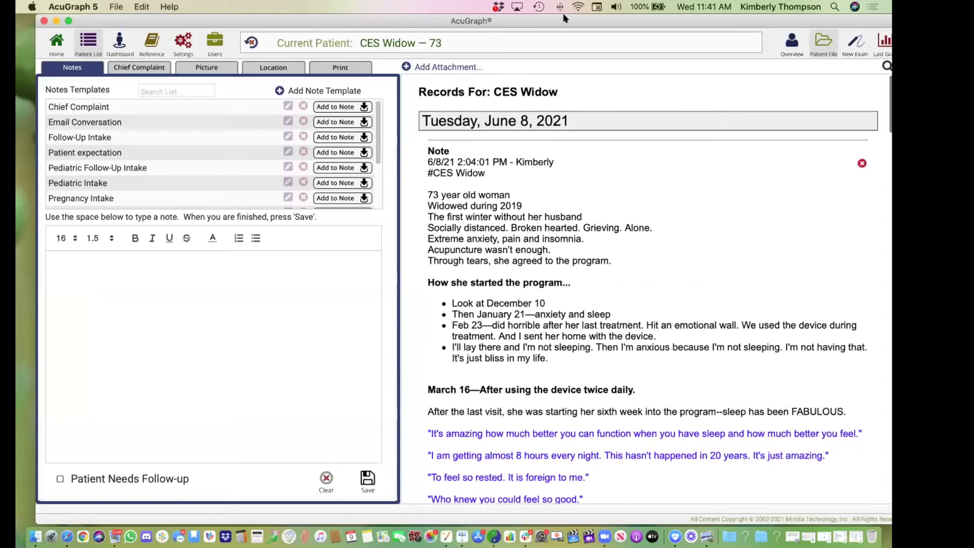
drag(566, 20, 546, 21)
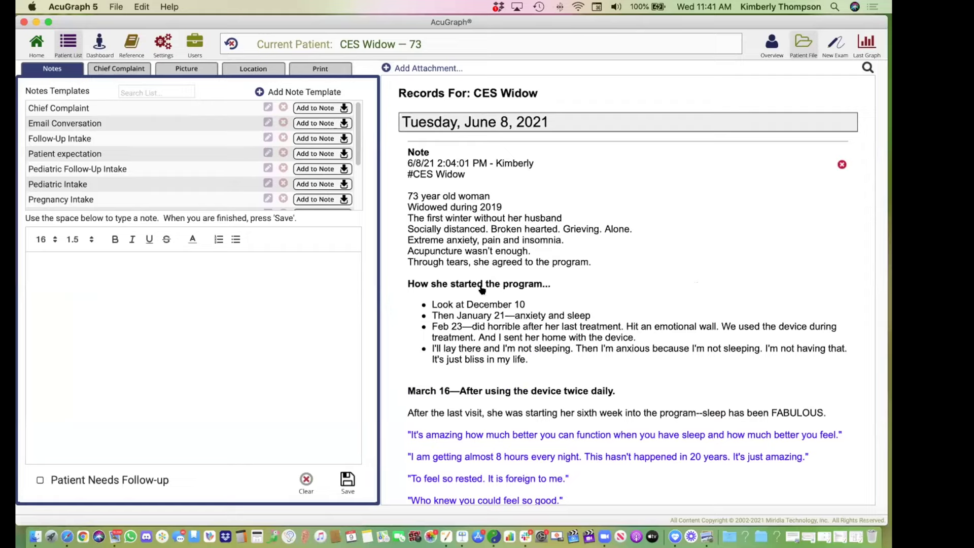
Compare the CES Widow exam of June 1, 2021 with the exam of December 10, 2020.
click(869, 41)
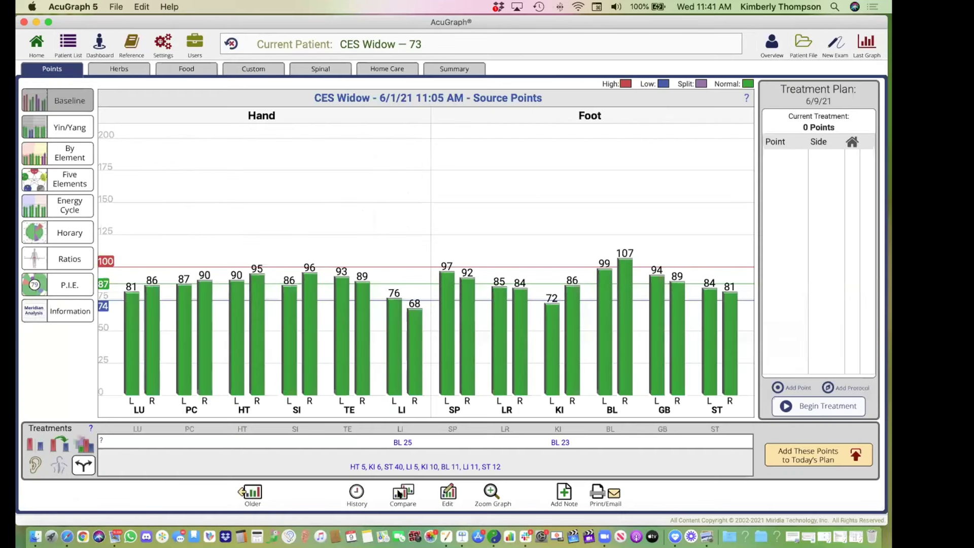
click(400, 492)
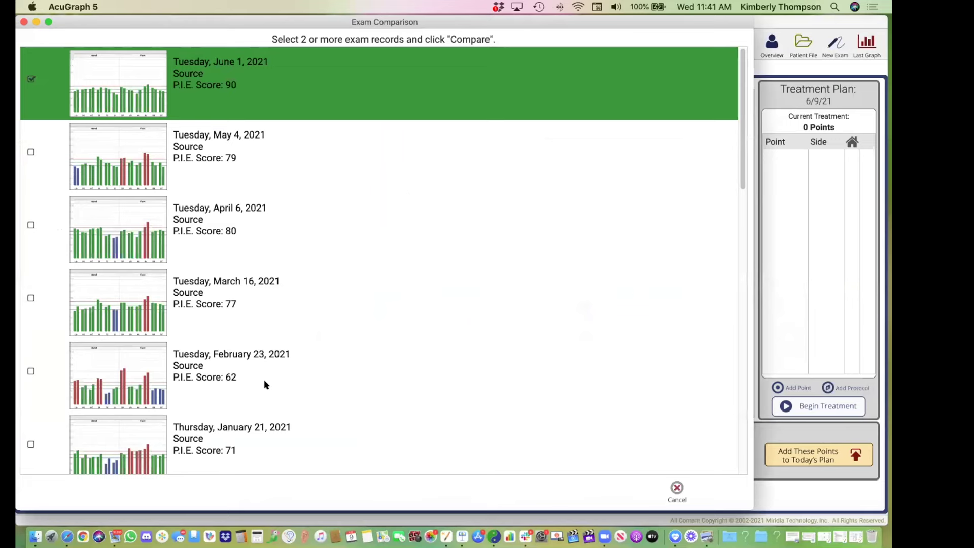
scroll(264, 384, down, 10)
scroll(206, 261, up, 10)
scroll(198, 365, down, 3)
scroll(198, 356, down, 4)
scroll(198, 357, up, 8)
scroll(198, 356, down, 3)
click(92, 302)
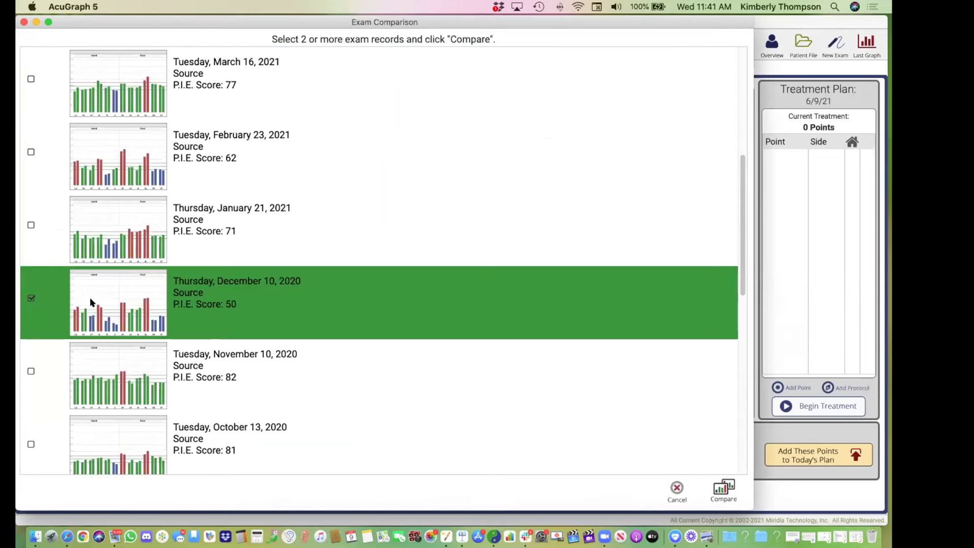
click(724, 489)
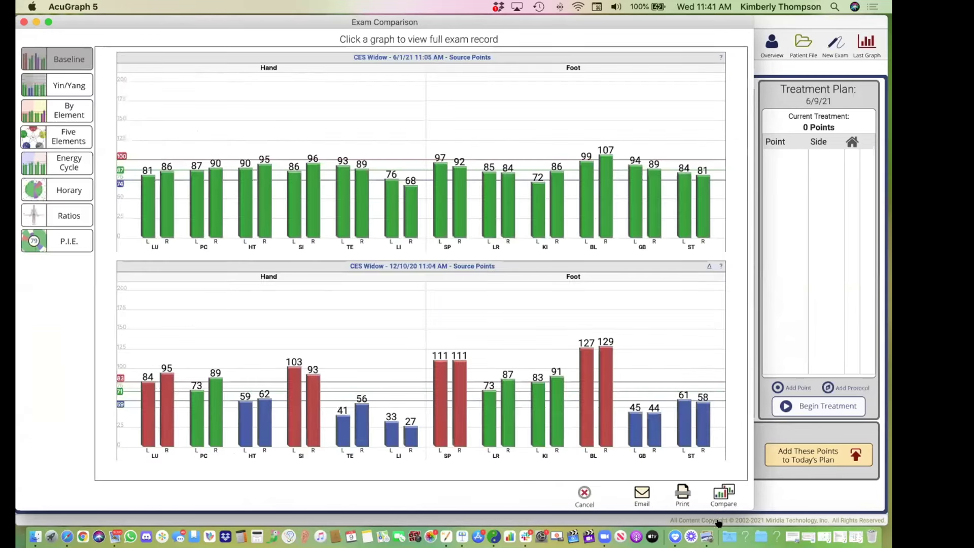
Open the December 10, 2020 exam in full and step through the newer graphs up to June 1, 2021, revisiting January 21.
click(490, 374)
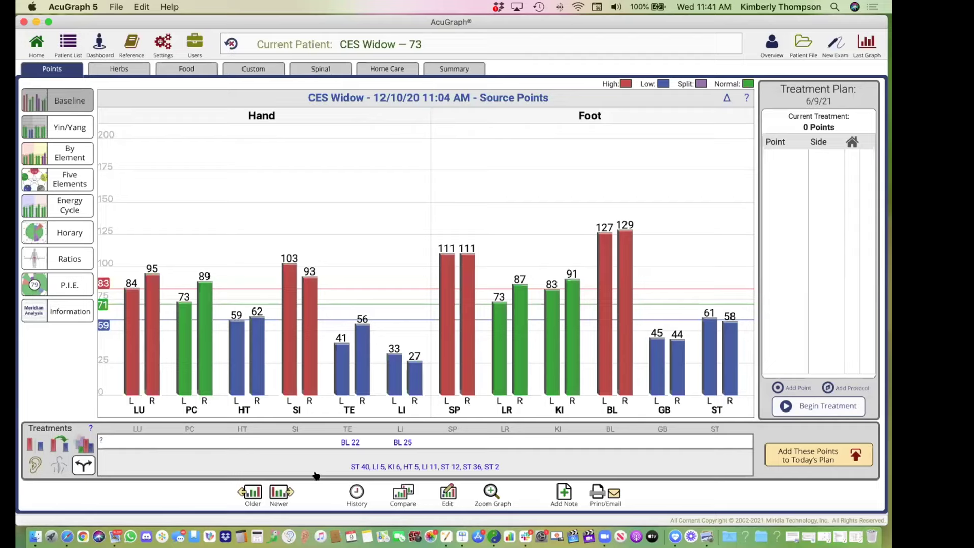
click(278, 490)
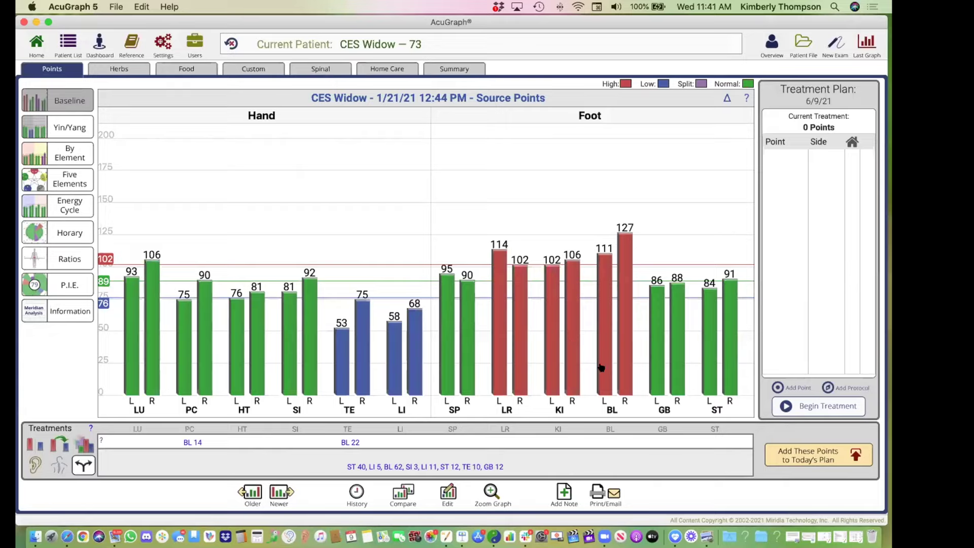
click(277, 493)
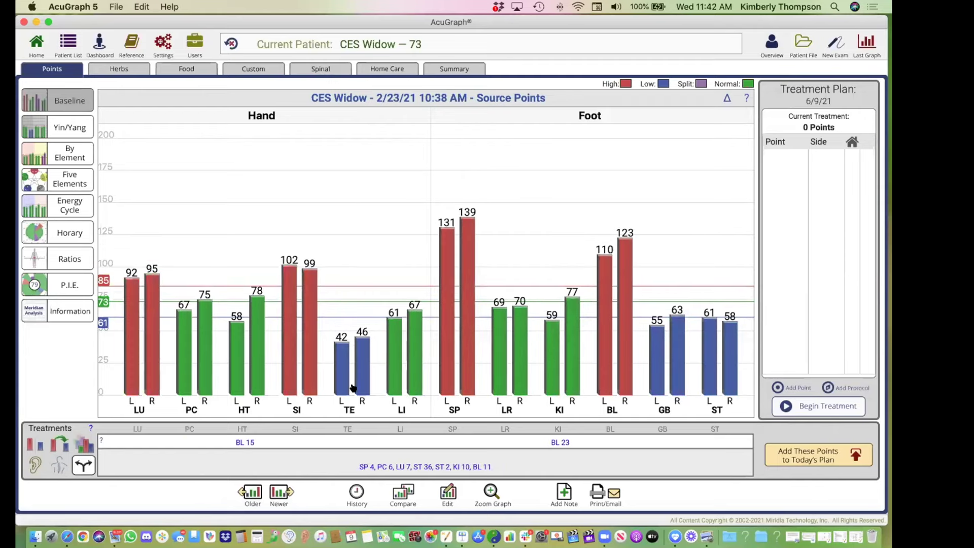
click(245, 492)
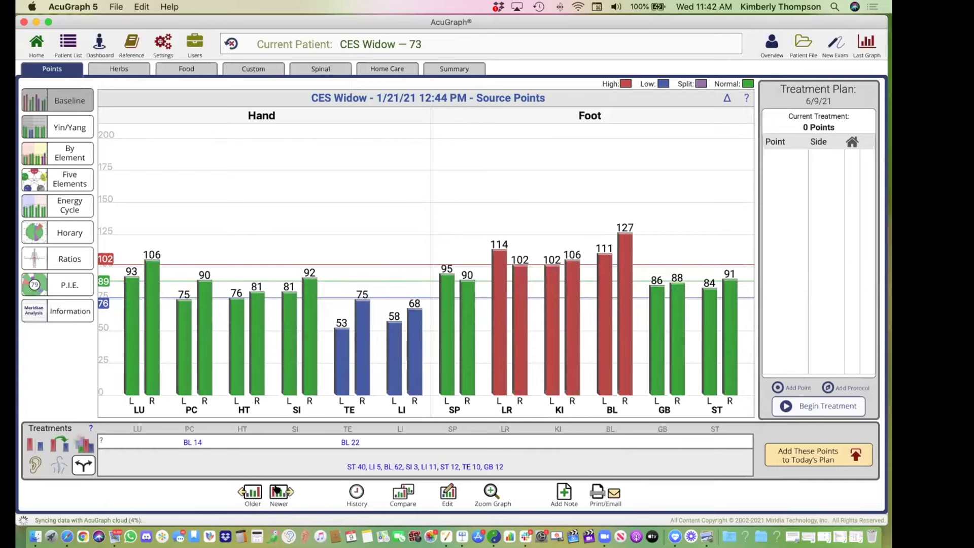
click(278, 491)
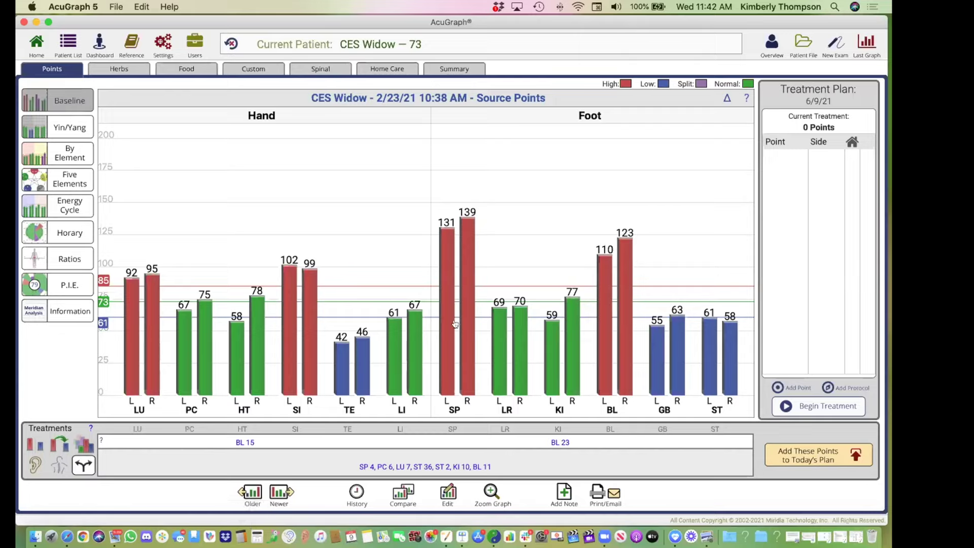
click(274, 493)
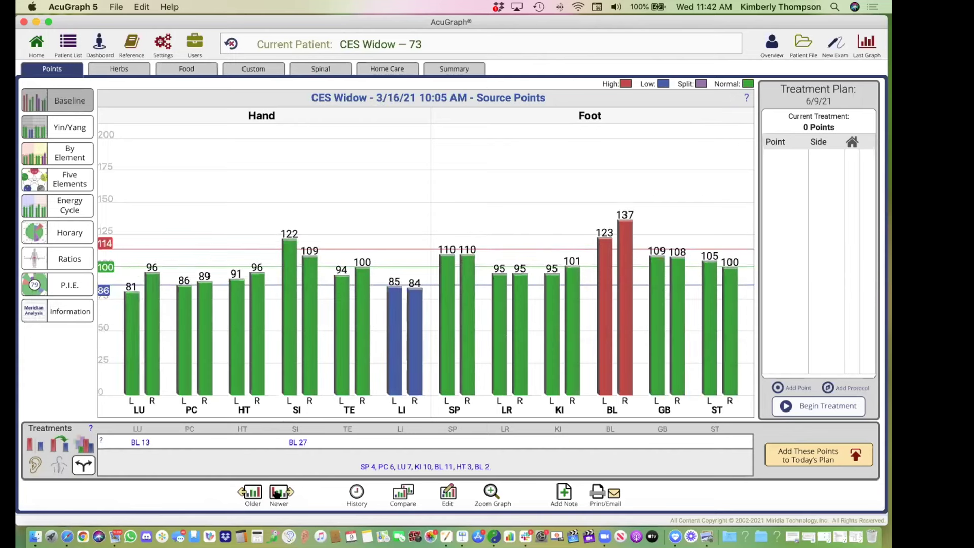
click(277, 493)
click(277, 493)
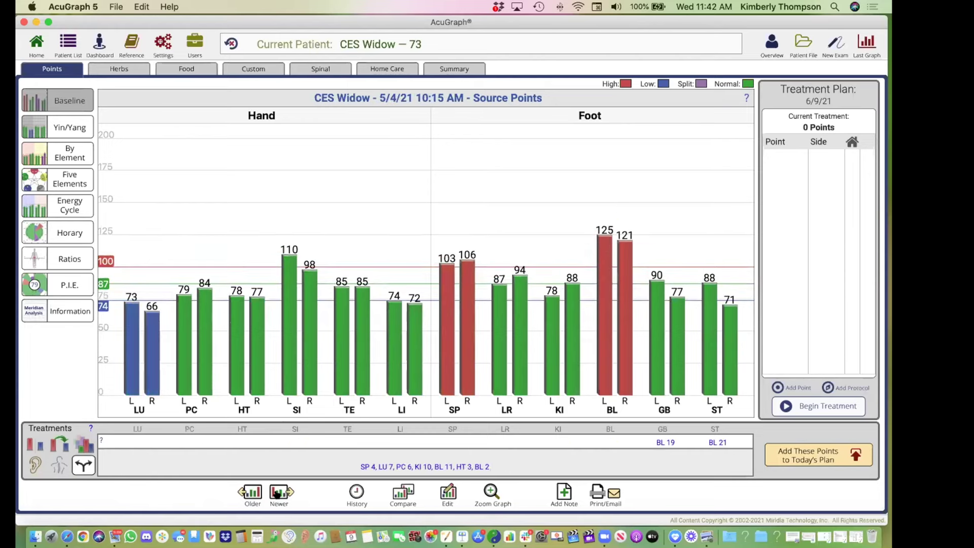
click(277, 493)
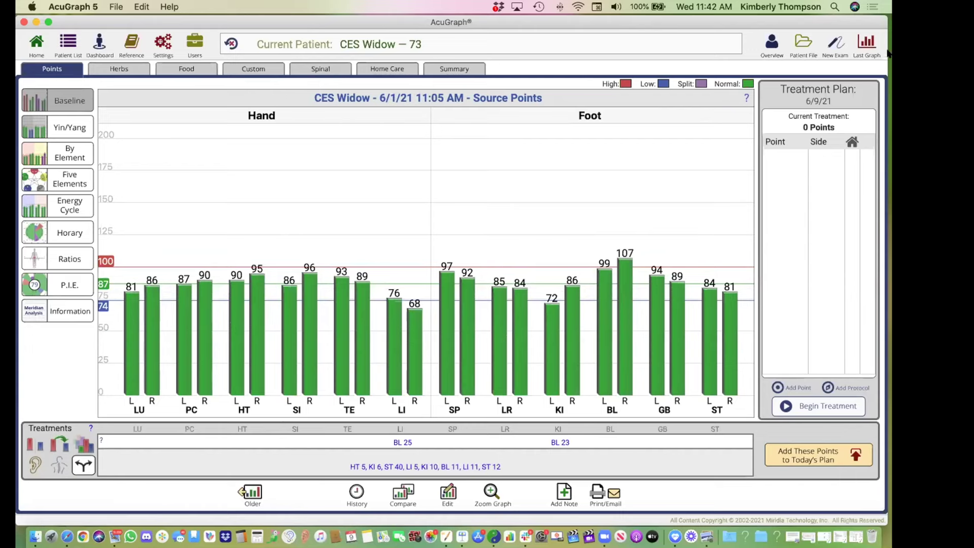
Examine the program history, March 16 feedback, visit dates and herbs in the June 8, 2021 note of the CES Widow file.
click(797, 41)
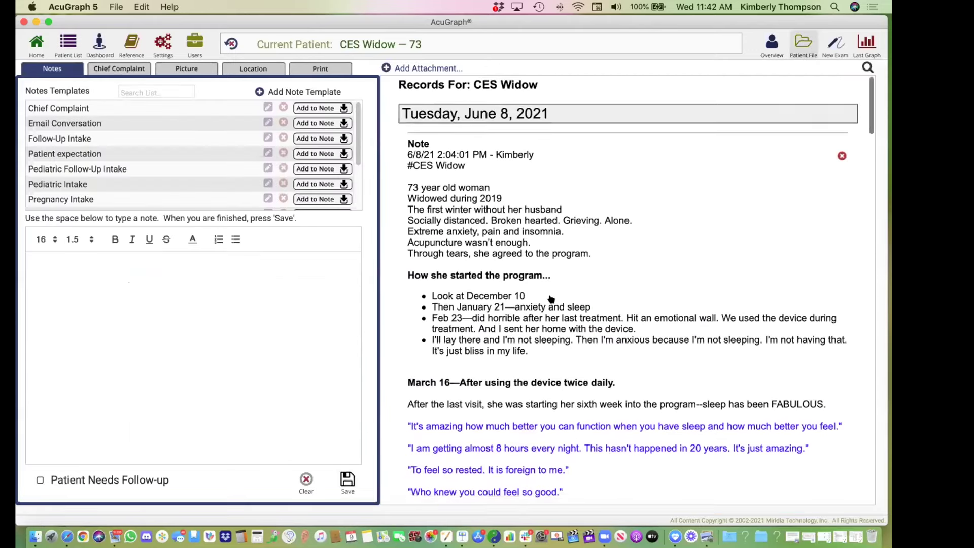
scroll(552, 300, down, 5)
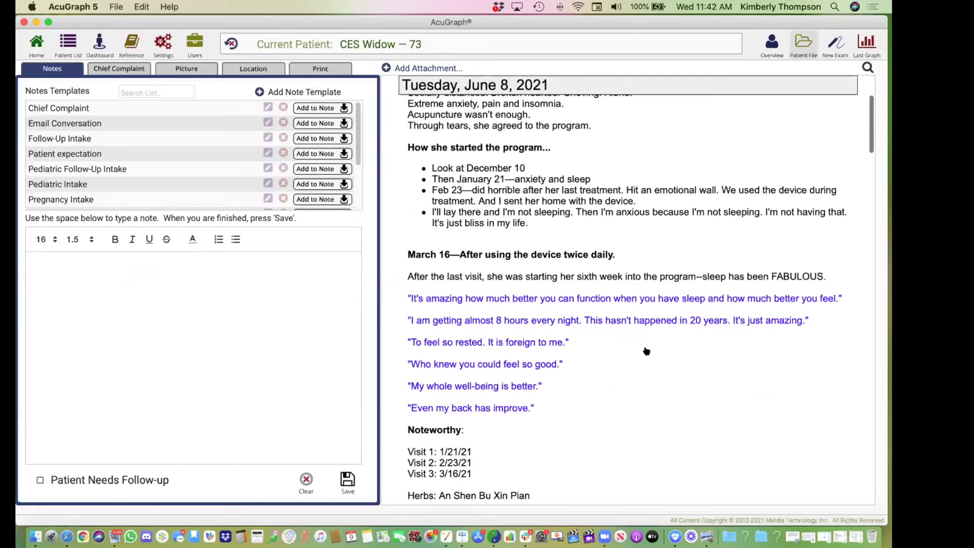
scroll(645, 351, up, 3)
scroll(646, 351, down, 7)
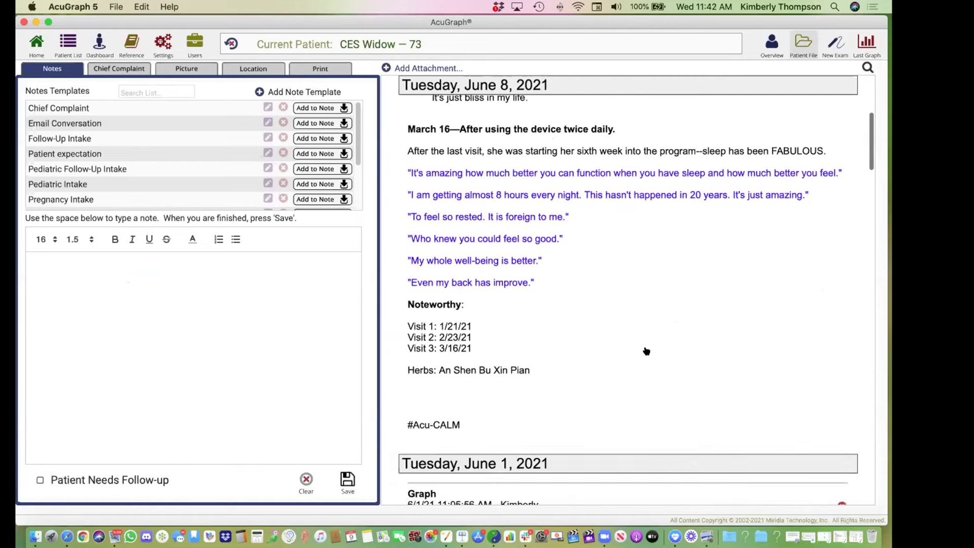
scroll(646, 351, up, 2)
scroll(645, 351, up, 1)
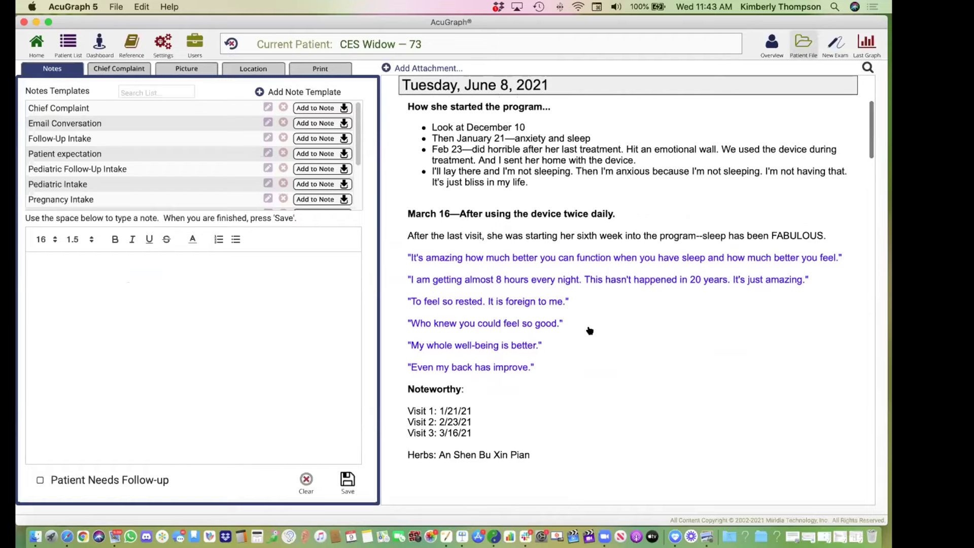
scroll(587, 328, down, 3)
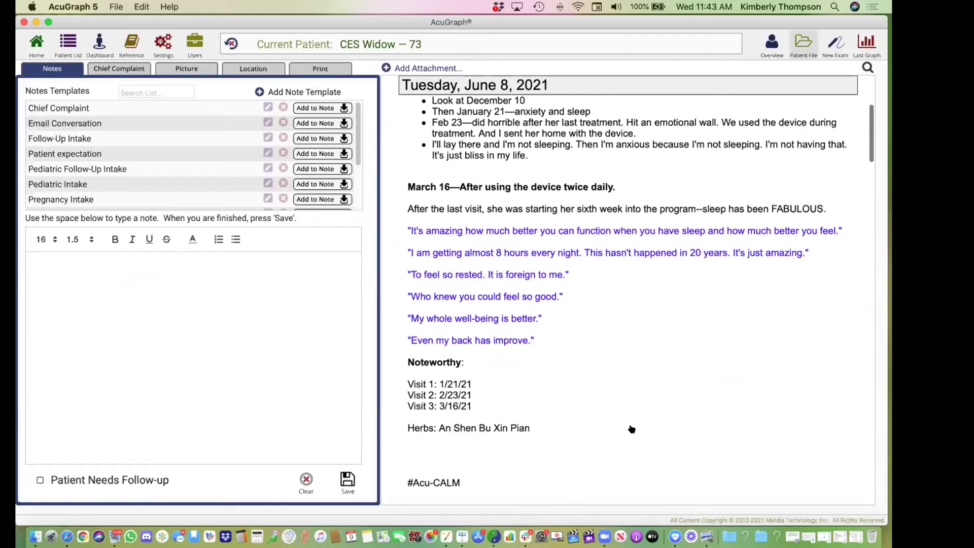
scroll(631, 429, down, 2)
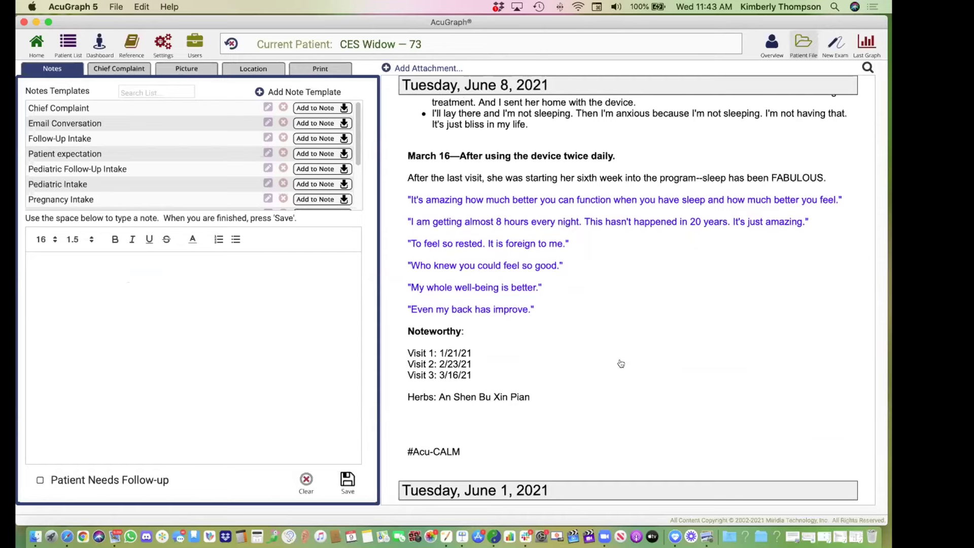
scroll(623, 363, down, 2)
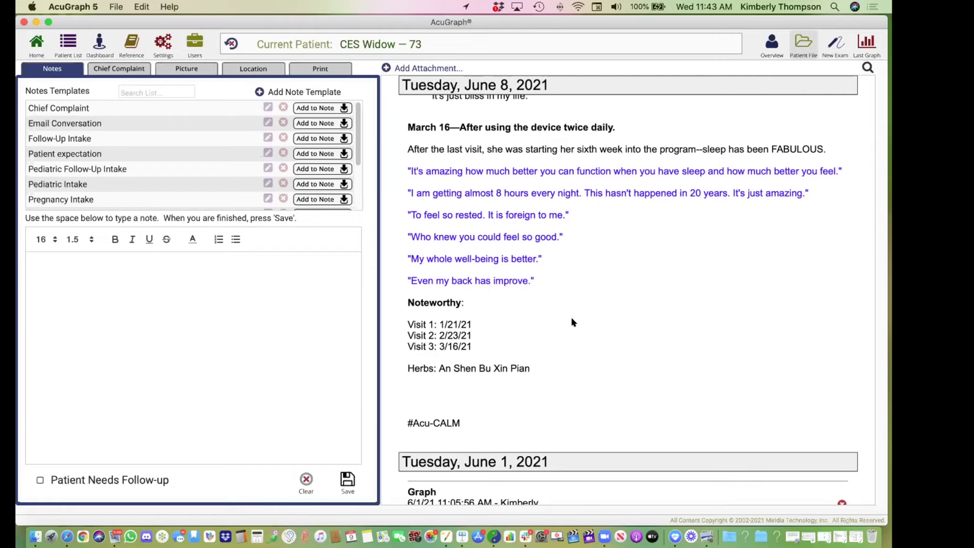
scroll(537, 360, up, 3)
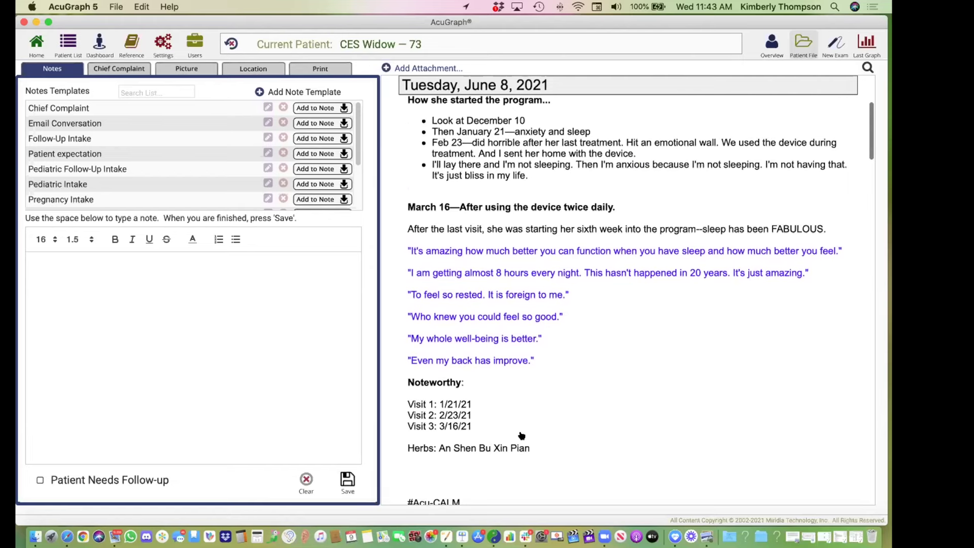
scroll(521, 434, up, 1)
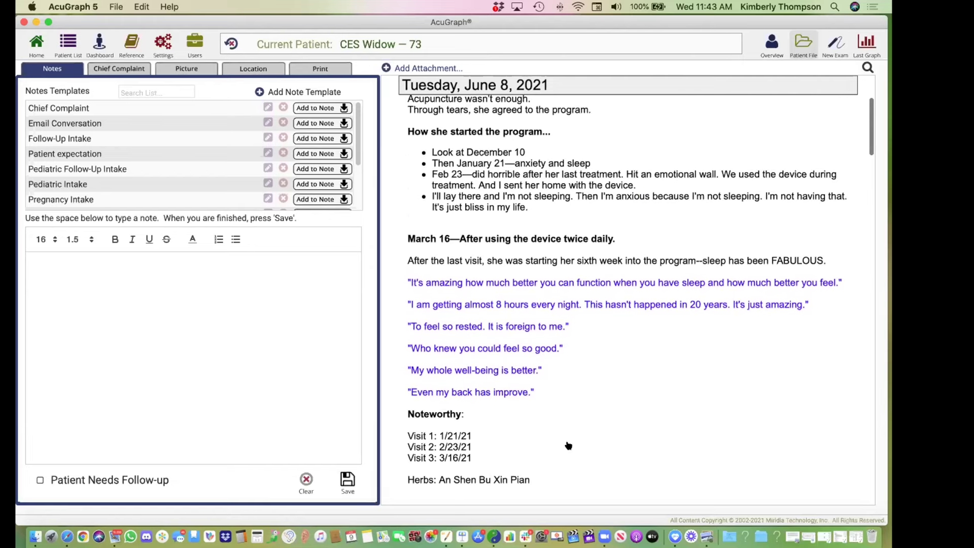
scroll(586, 417, up, 4)
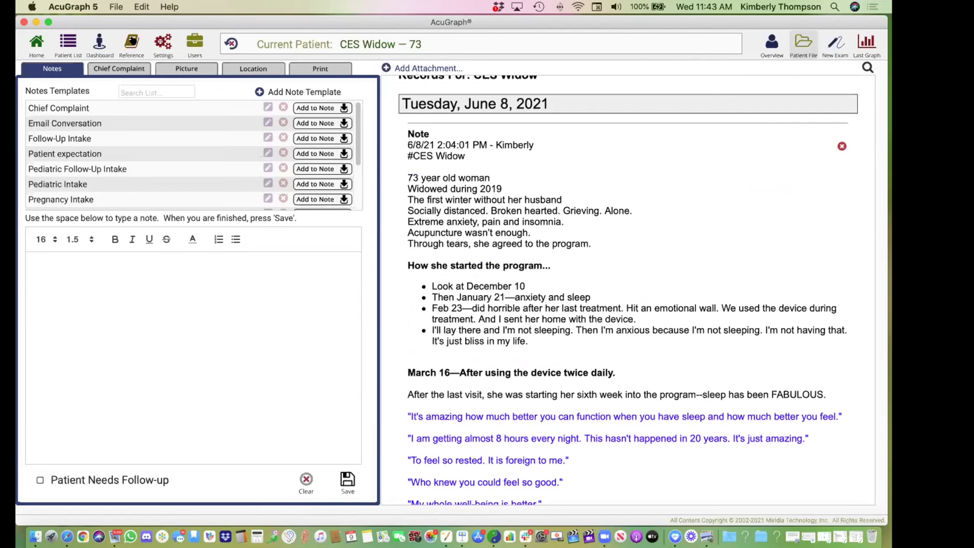
Look up the An Shen Bu Xin Pian formula (HE-002) in the herb reference and read its actions and indications.
click(132, 43)
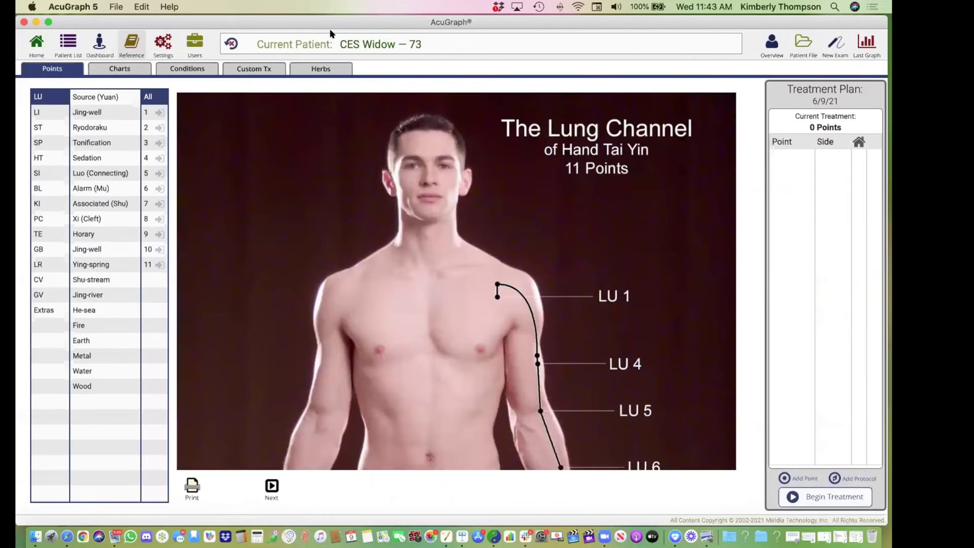
click(310, 70)
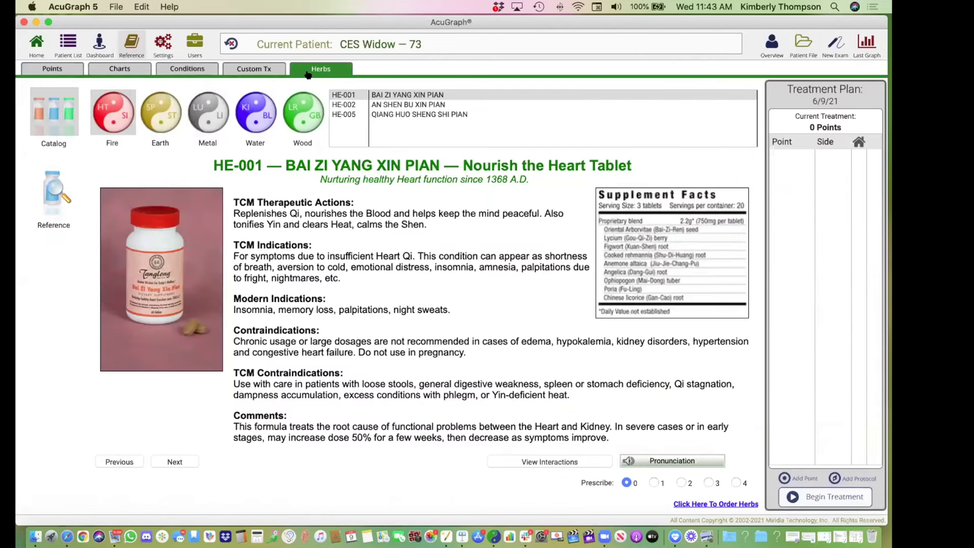
click(402, 105)
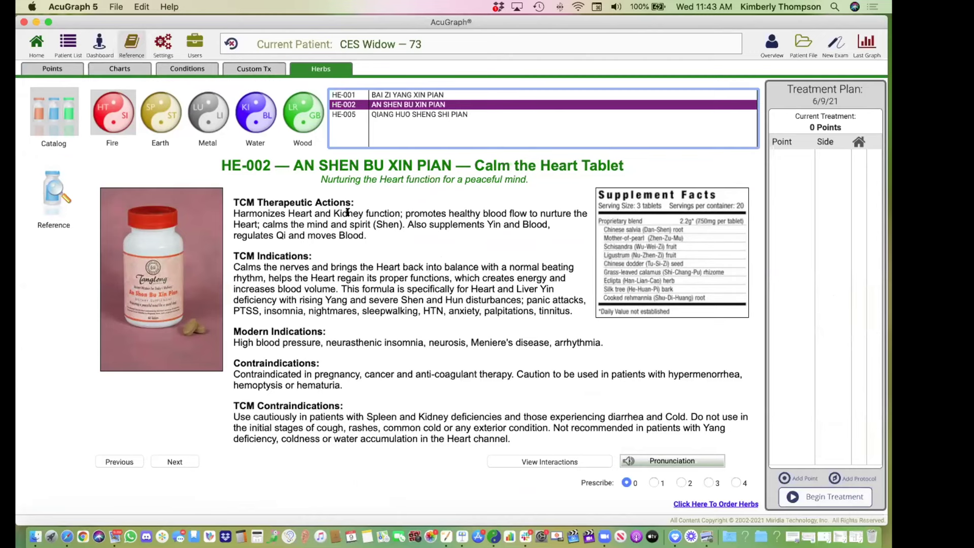
scroll(492, 269, down, 3)
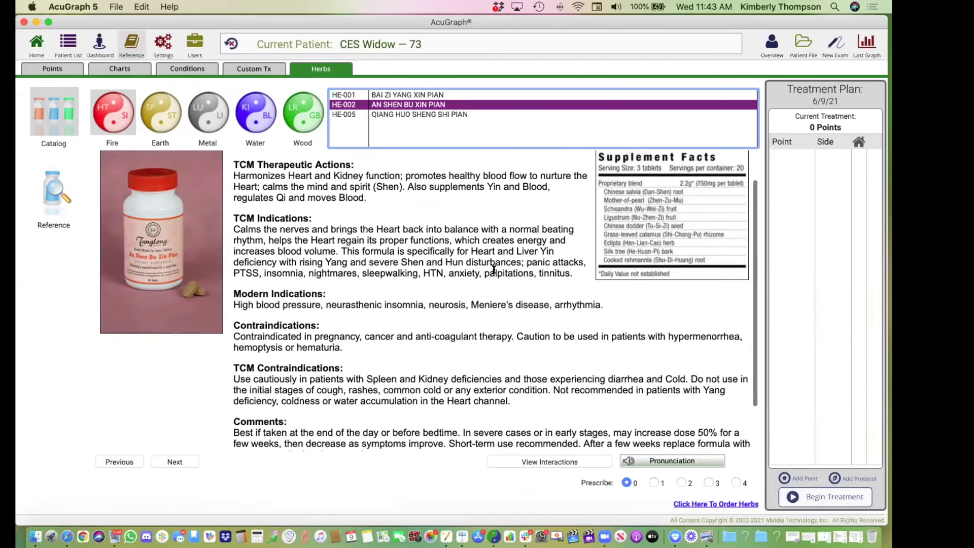
scroll(492, 271, up, 2)
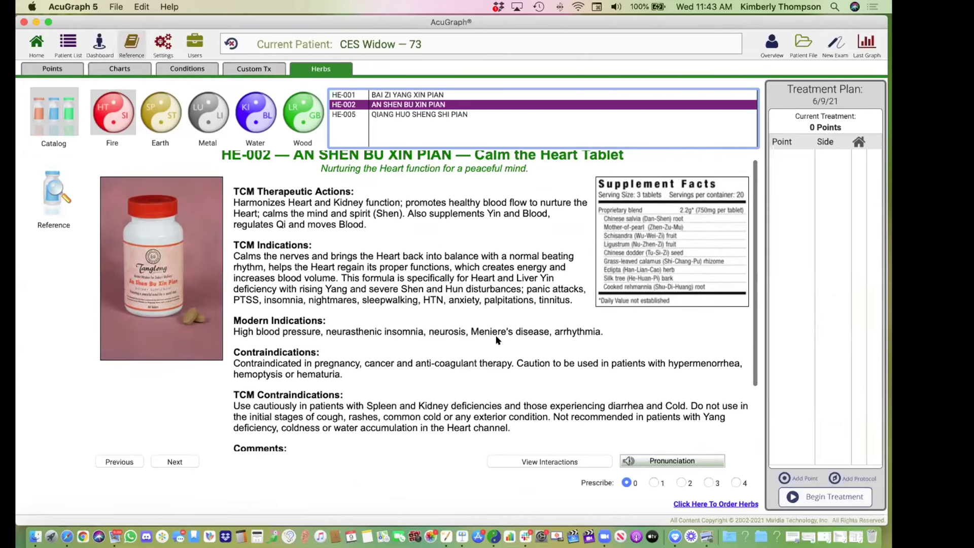
scroll(476, 307, up, 1)
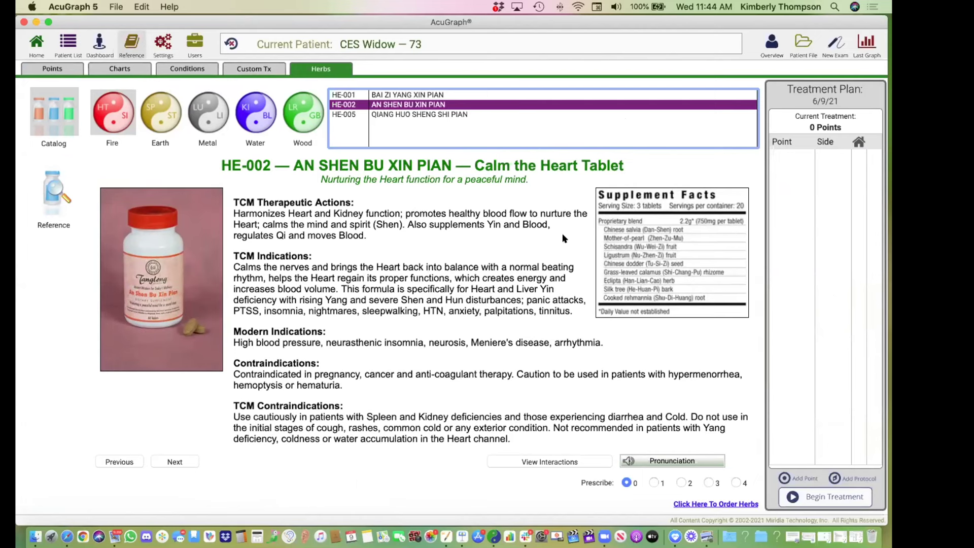
Switch from the CES Widow record to CES Trifecta in the patient list and open that patient's file.
click(804, 41)
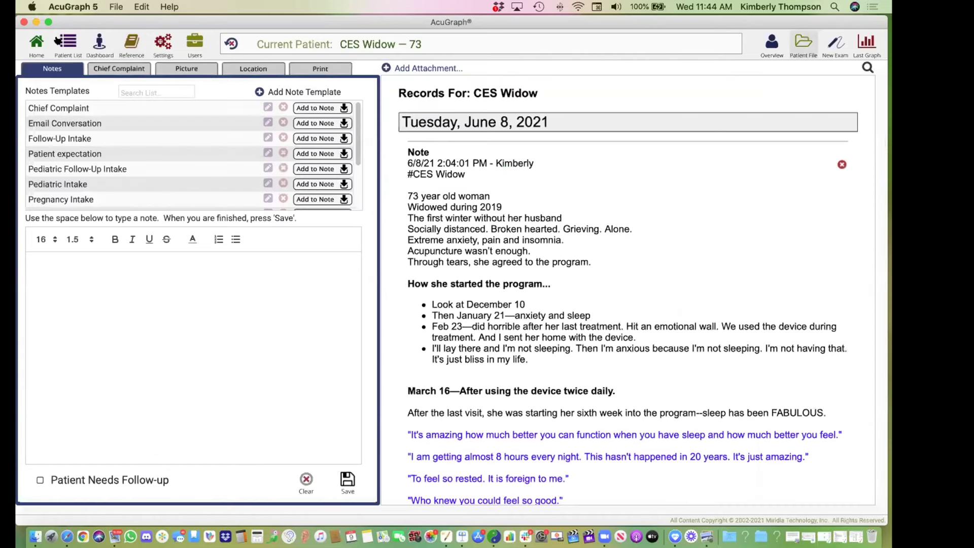
click(57, 41)
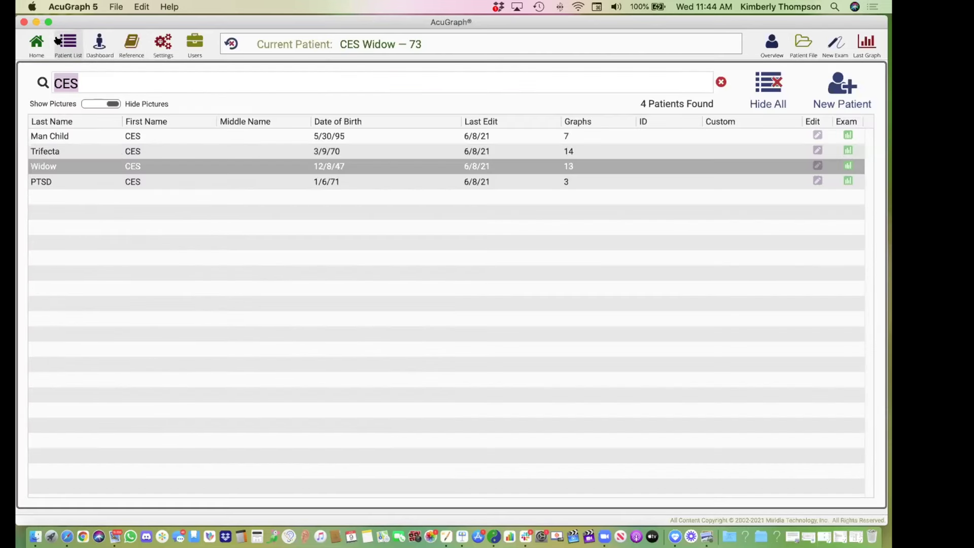
click(116, 151)
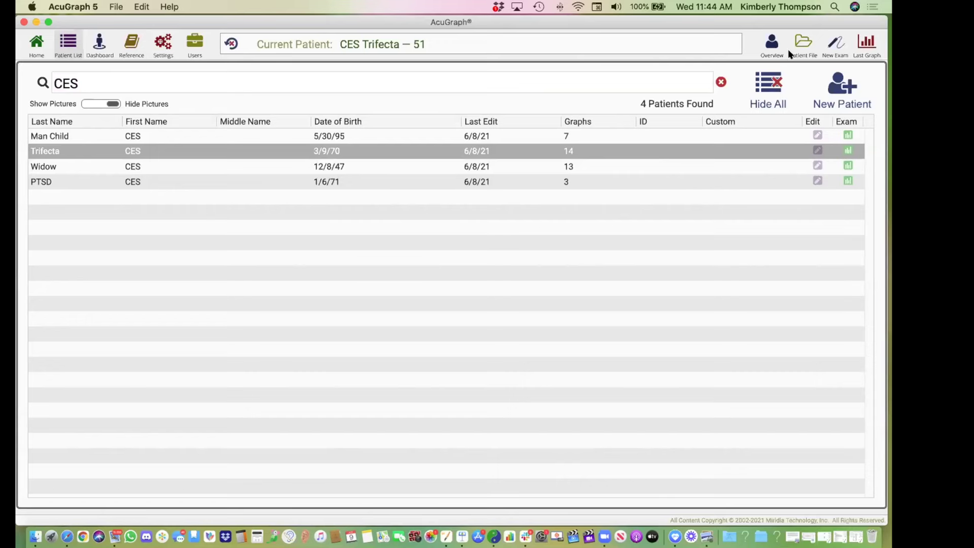
click(803, 43)
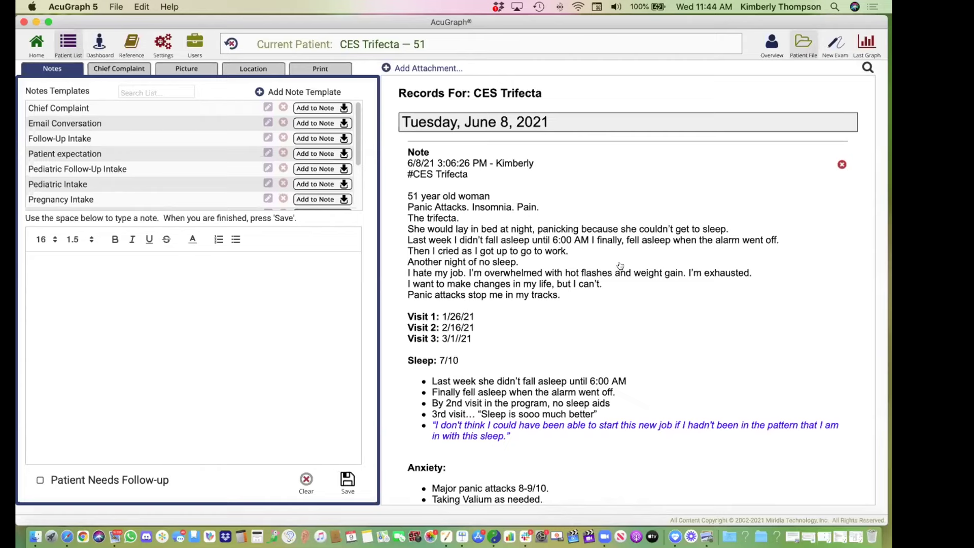
Read the June 8, 2021 note for CES Trifecta, covering her history, visit dates, and sleep, anxiety and pain reports.
scroll(622, 262, down, 2)
scroll(622, 261, up, 2)
scroll(647, 370, down, 2)
scroll(647, 370, down, 1)
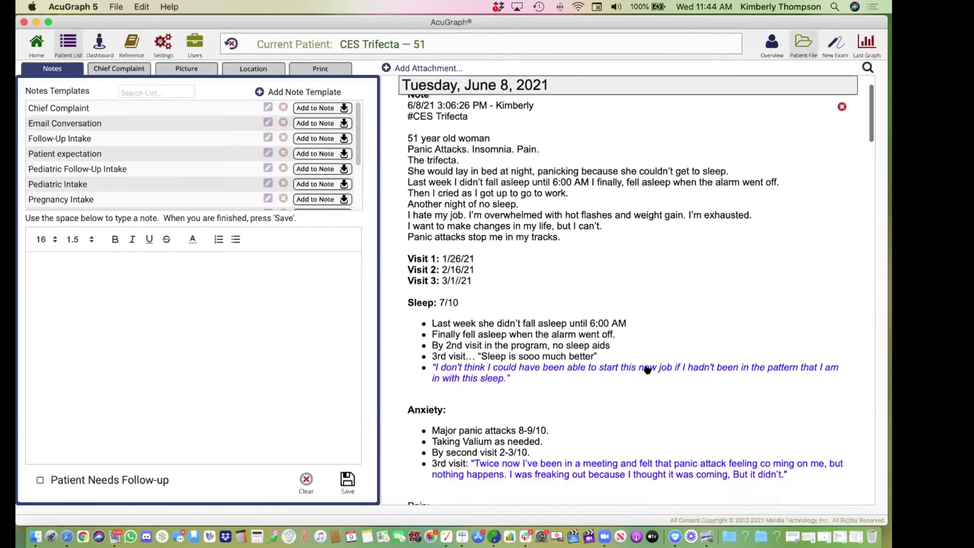
scroll(647, 370, down, 5)
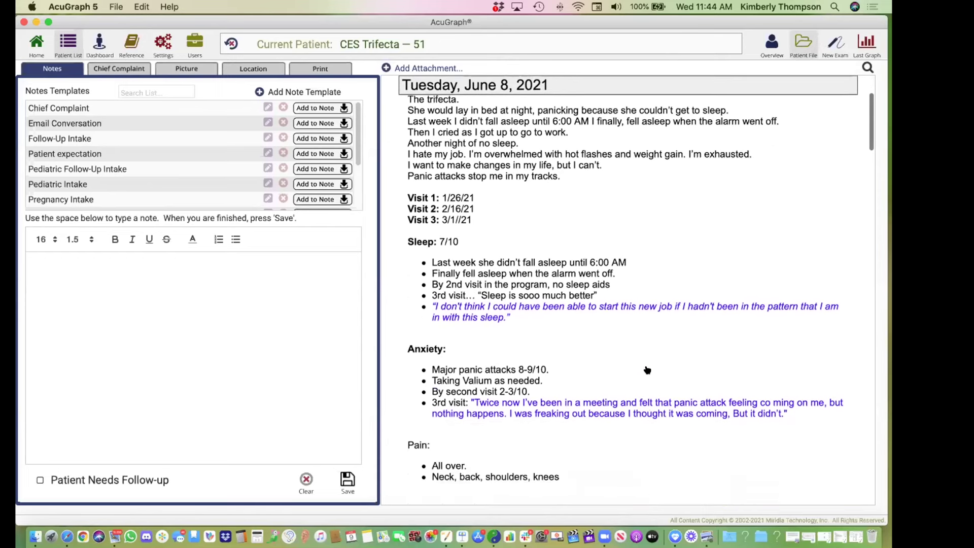
scroll(646, 369, down, 2)
scroll(629, 417, down, 2)
scroll(629, 417, up, 8)
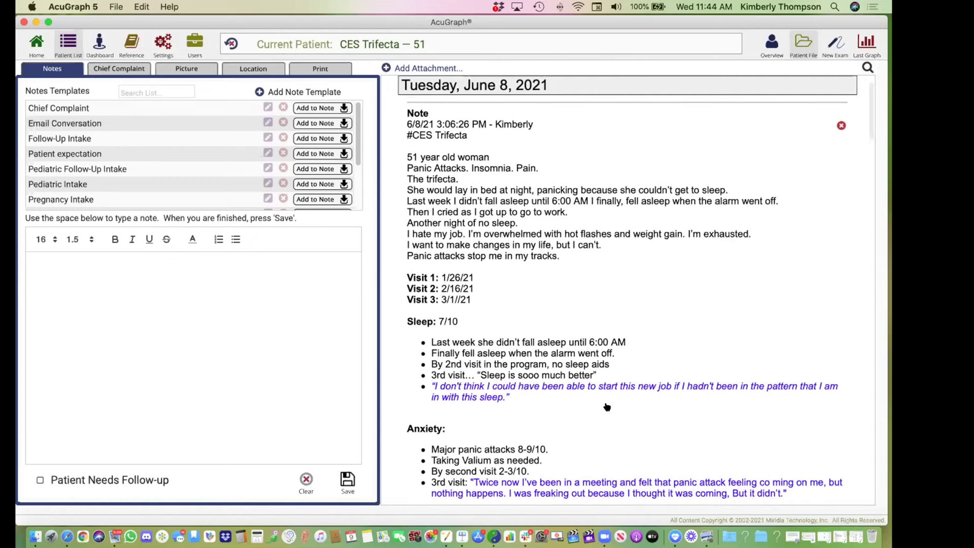
scroll(607, 407, up, 1)
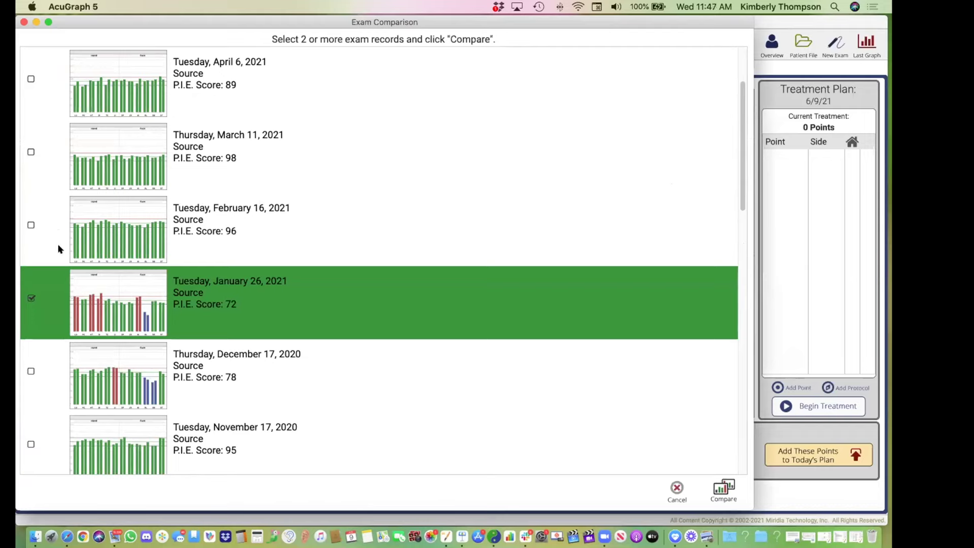
Compare the CES Trifecta exams of January 26, February 16 and May 4, 2021, examining the baseline graphs.
click(30, 225)
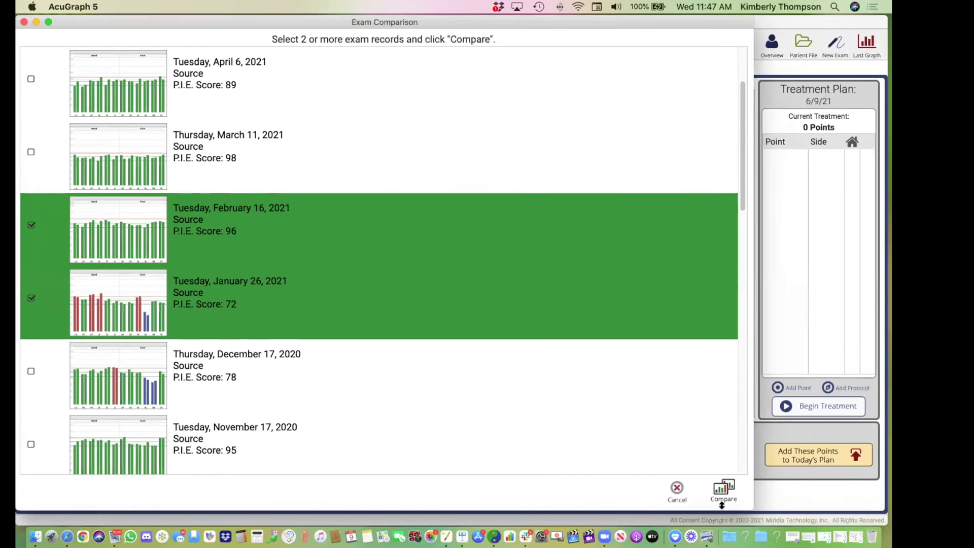
click(724, 489)
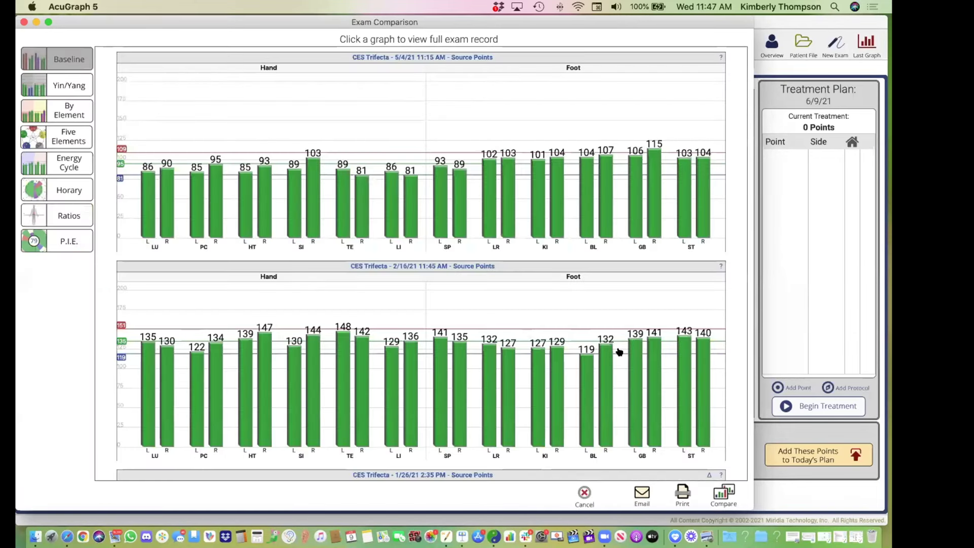
scroll(619, 351, down, 5)
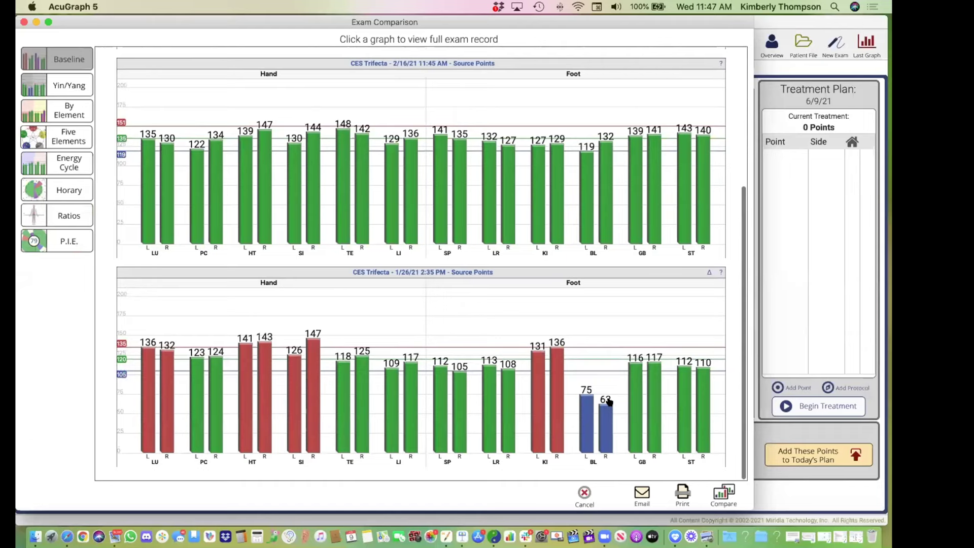
scroll(608, 401, up, 2)
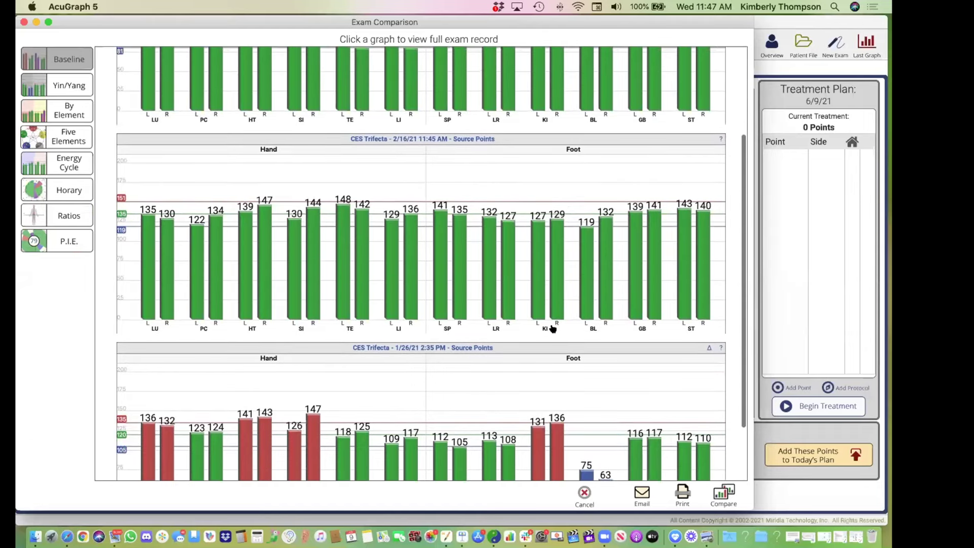
scroll(502, 243, up, 3)
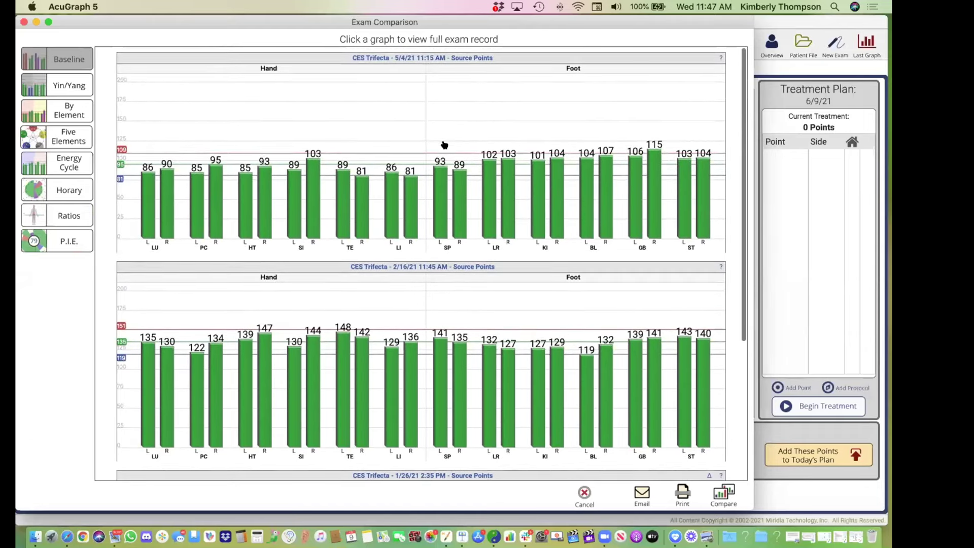
scroll(569, 313, down, 5)
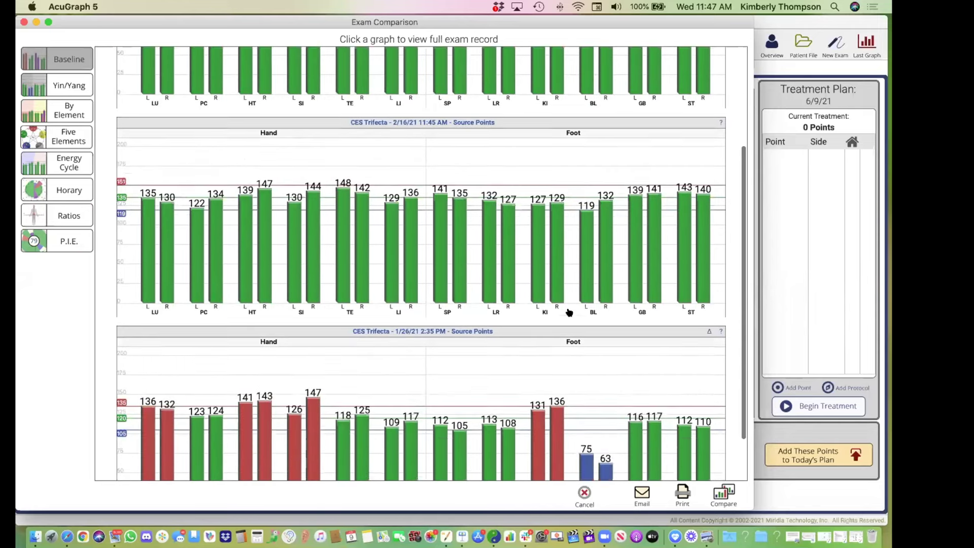
scroll(569, 312, up, 5)
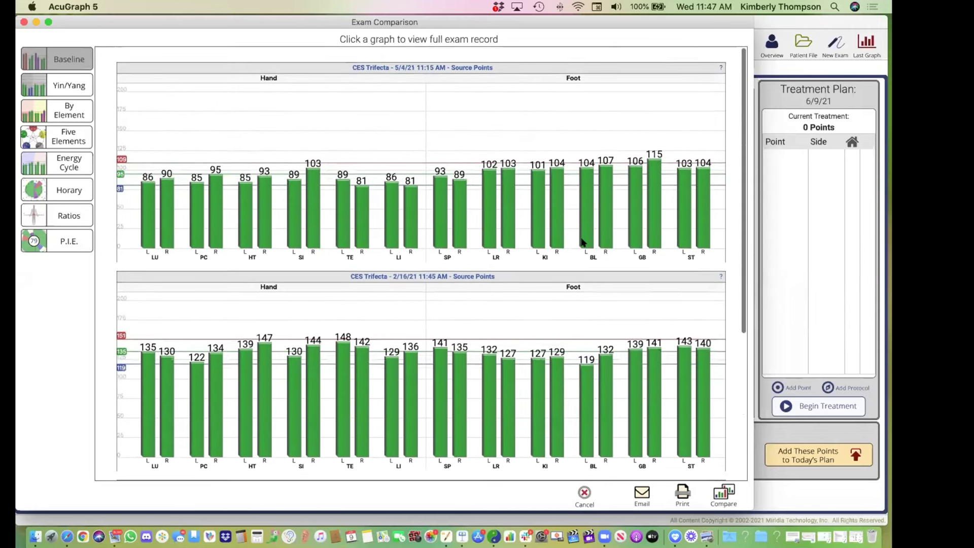
Add the March 11 and April 6, 2021 exams to the comparison, examine all the graphs, and open the May 4 exam in full.
click(725, 490)
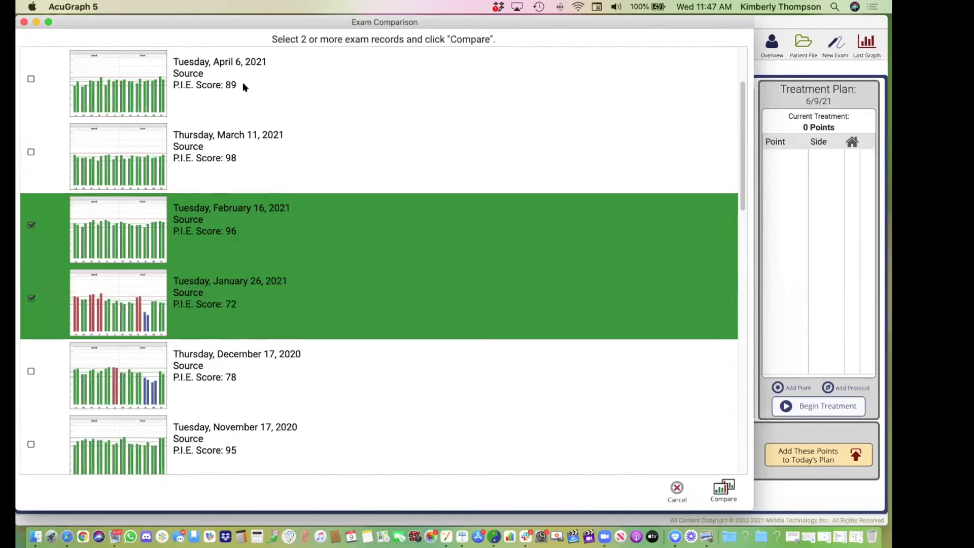
click(31, 151)
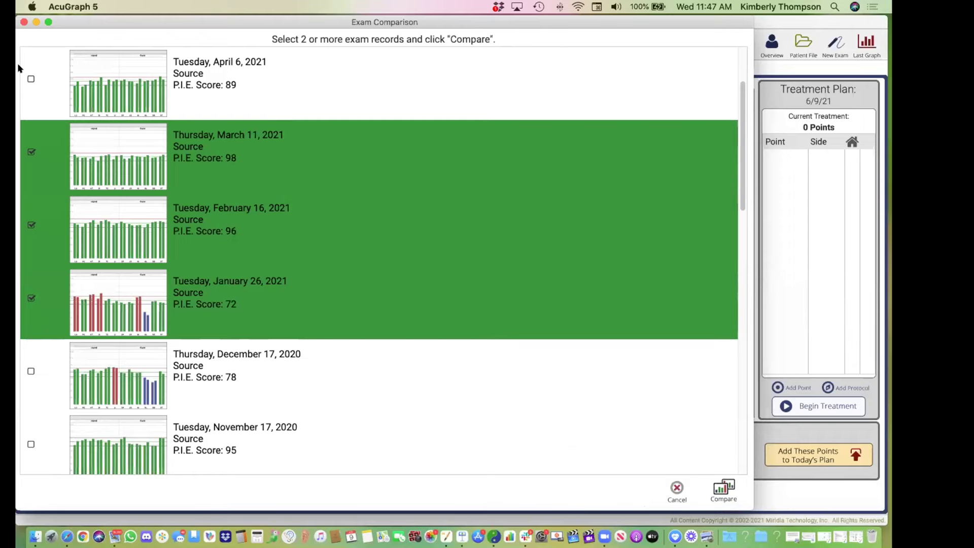
click(31, 79)
scroll(391, 195, up, 2)
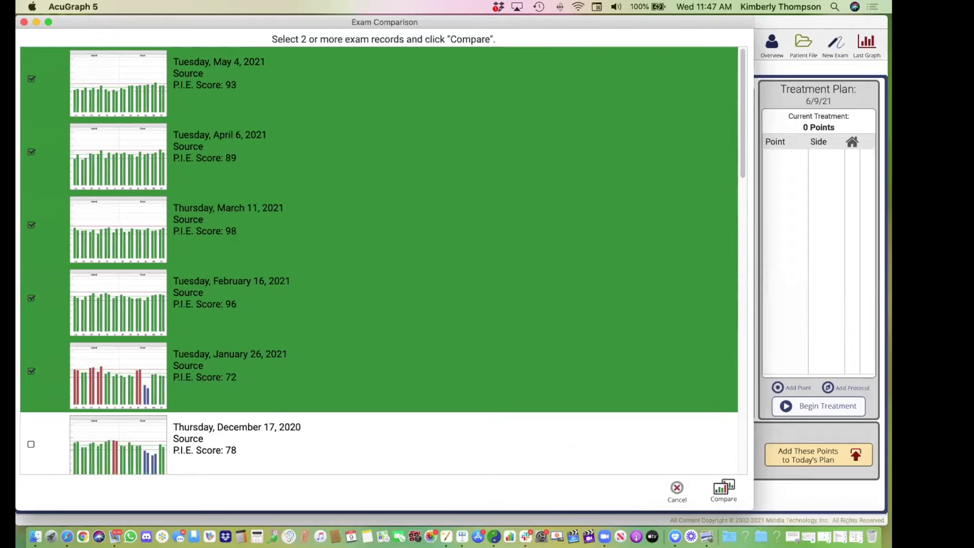
click(724, 490)
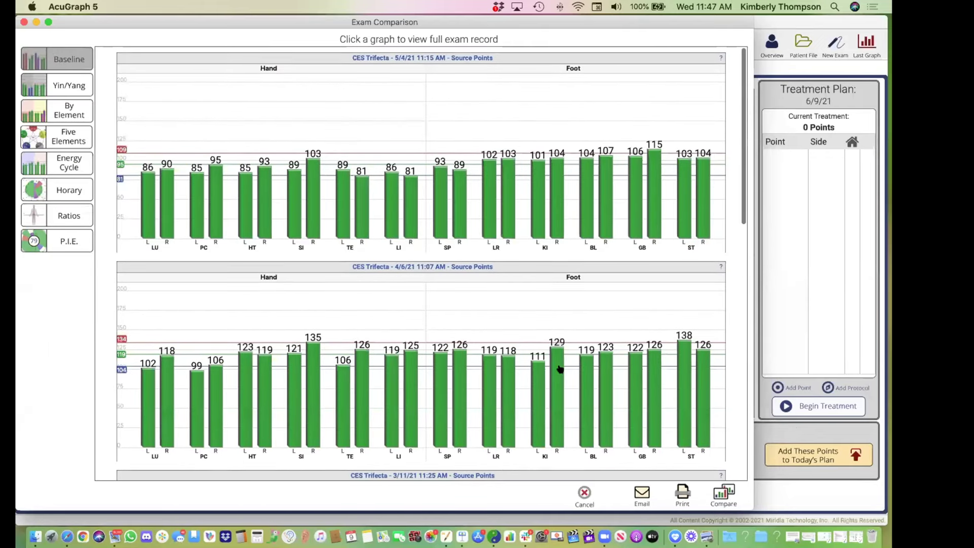
scroll(525, 305, down, 2)
scroll(524, 304, down, 10)
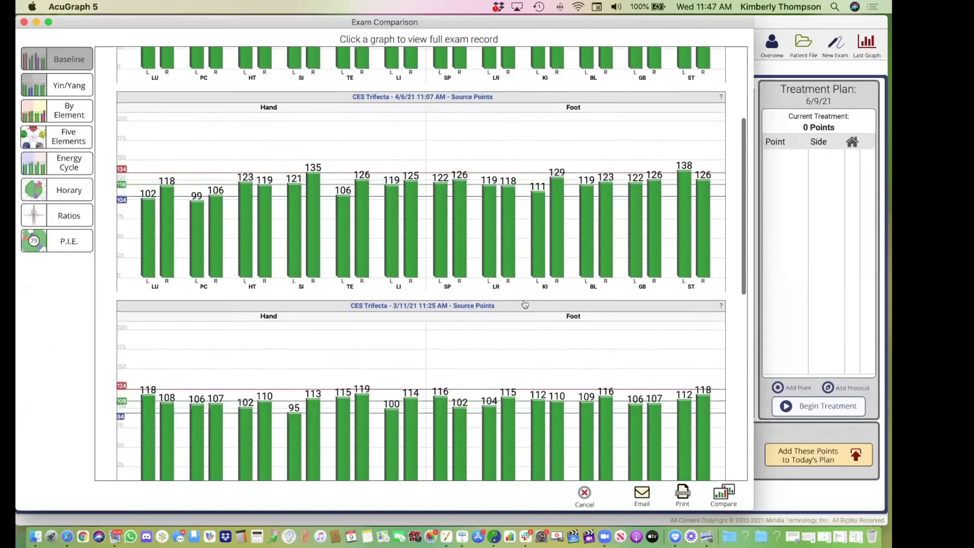
scroll(525, 305, down, 5)
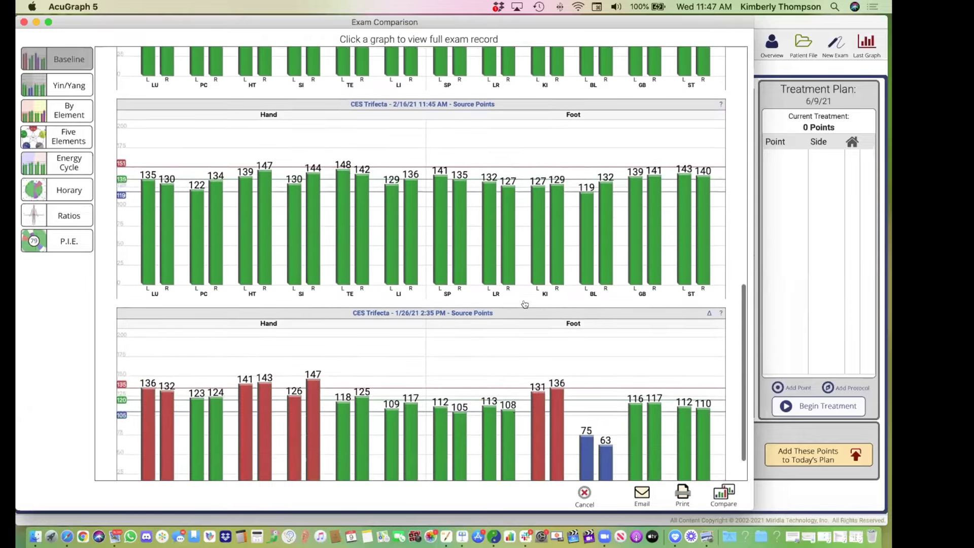
scroll(524, 305, up, 8)
scroll(524, 305, up, 10)
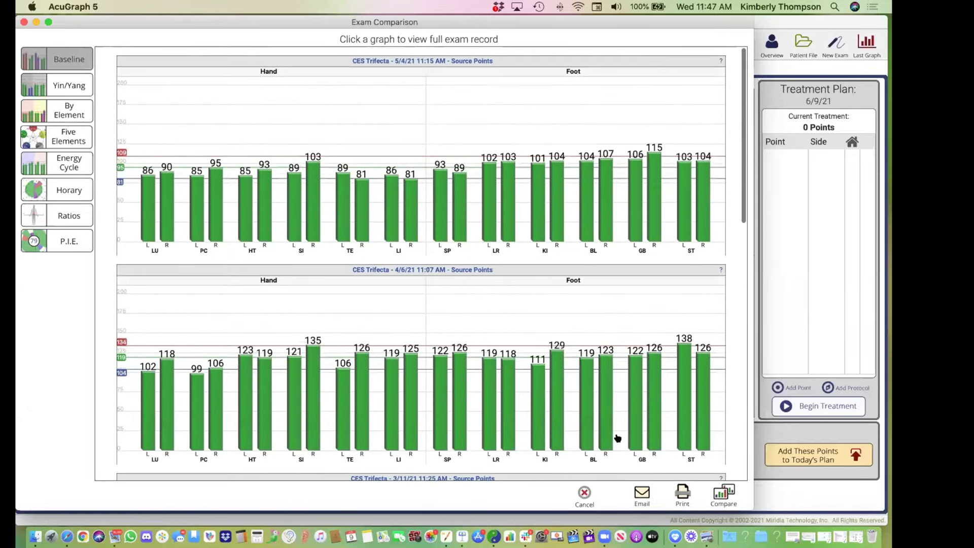
click(668, 207)
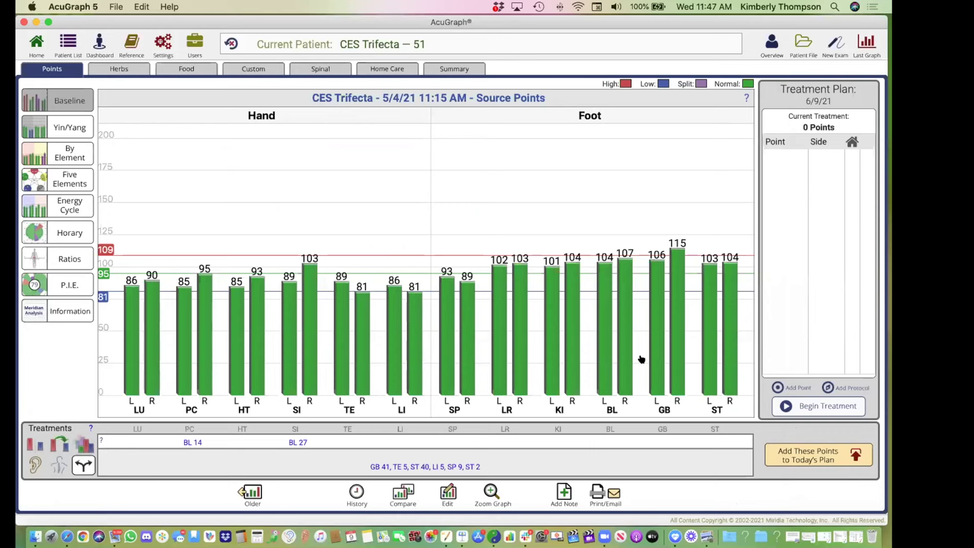
Read the pain, herbs and noteworthy sections of the June 8, 2021 note in the CES Trifecta file.
scroll(641, 359, down, 10)
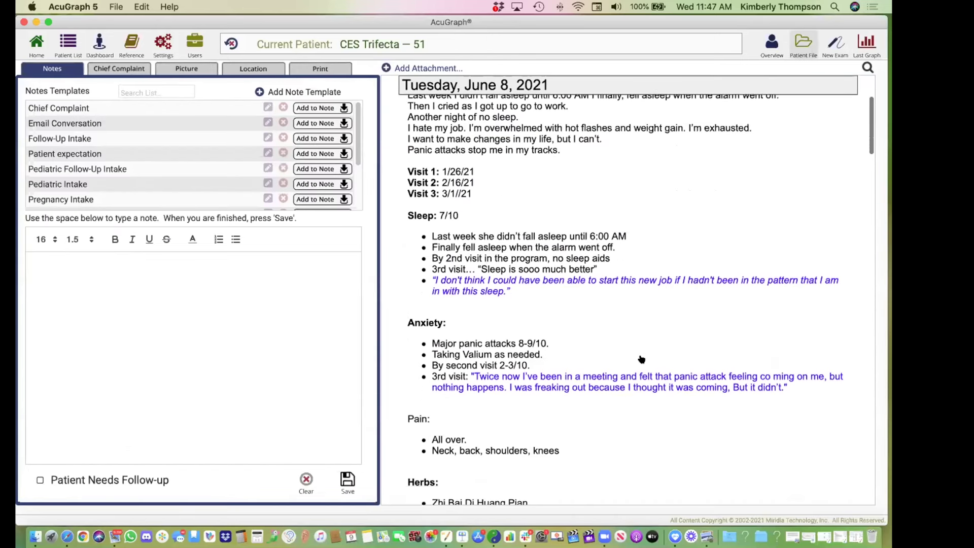
scroll(642, 359, down, 5)
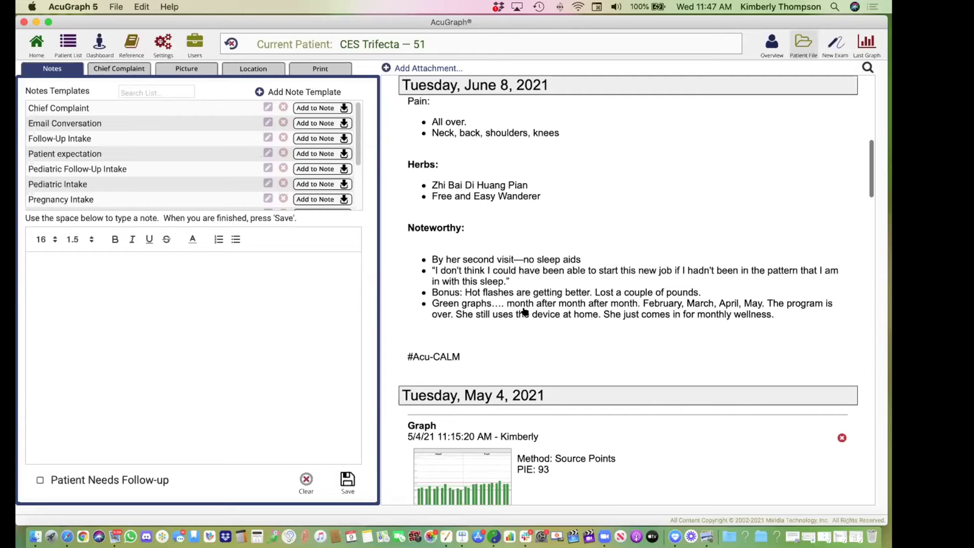
scroll(558, 304, up, 1)
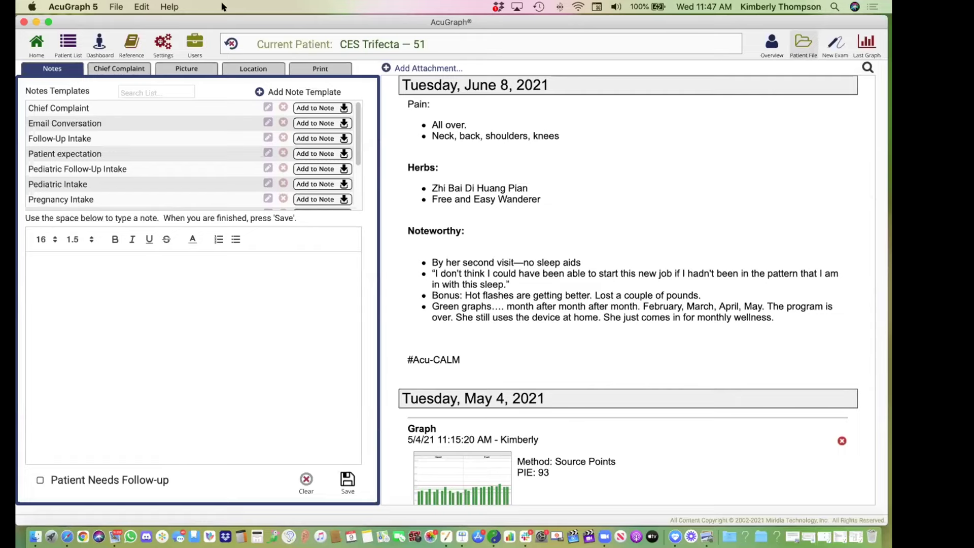
Return to the patient list and reveal the desktop behind the open windows.
click(65, 42)
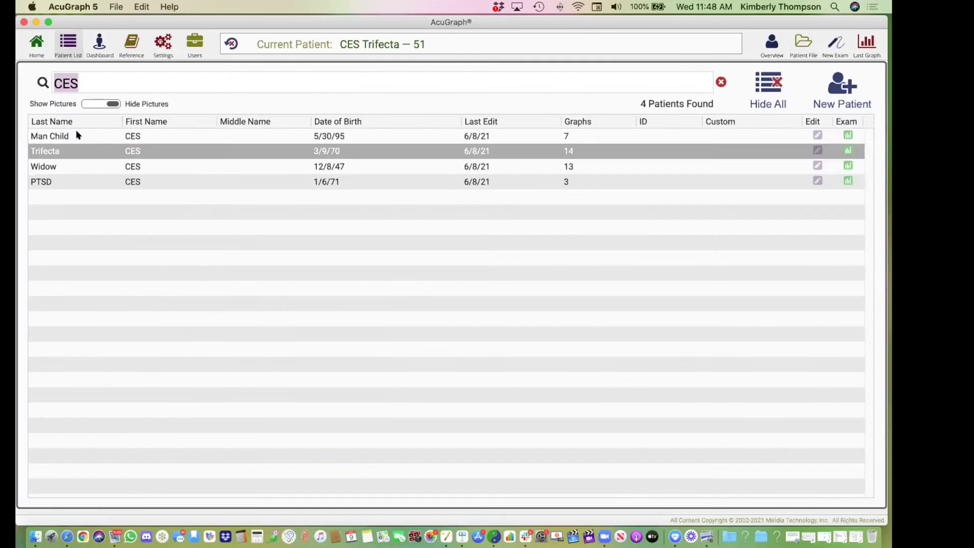
key(F11)
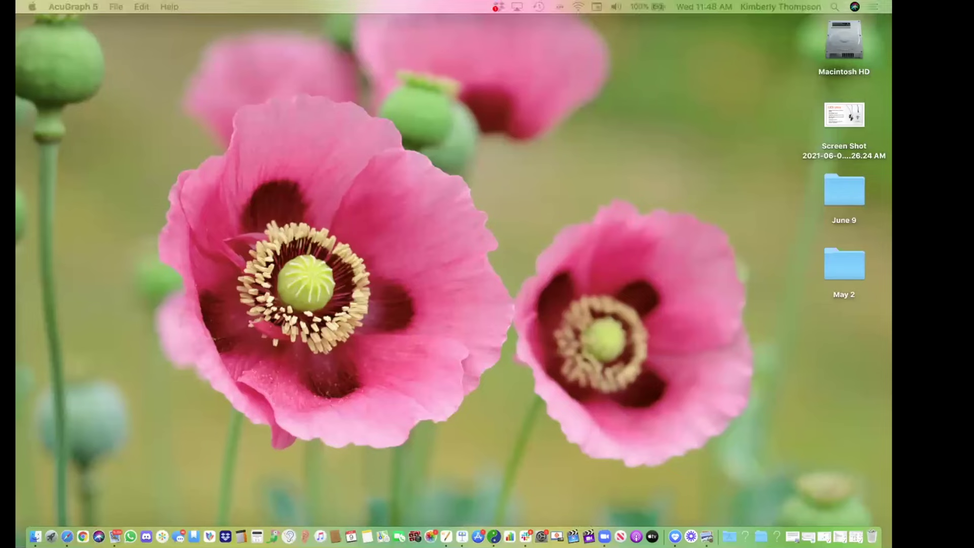